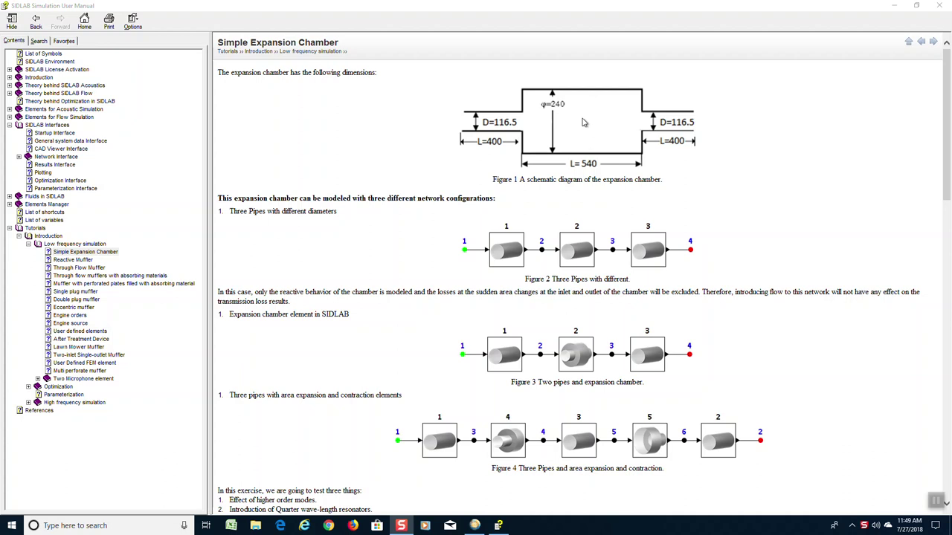
# - Close the Simple Expansion Chamber tutorial in the SIDLAB Simulation User Manual
pyautogui.click(942, 7)
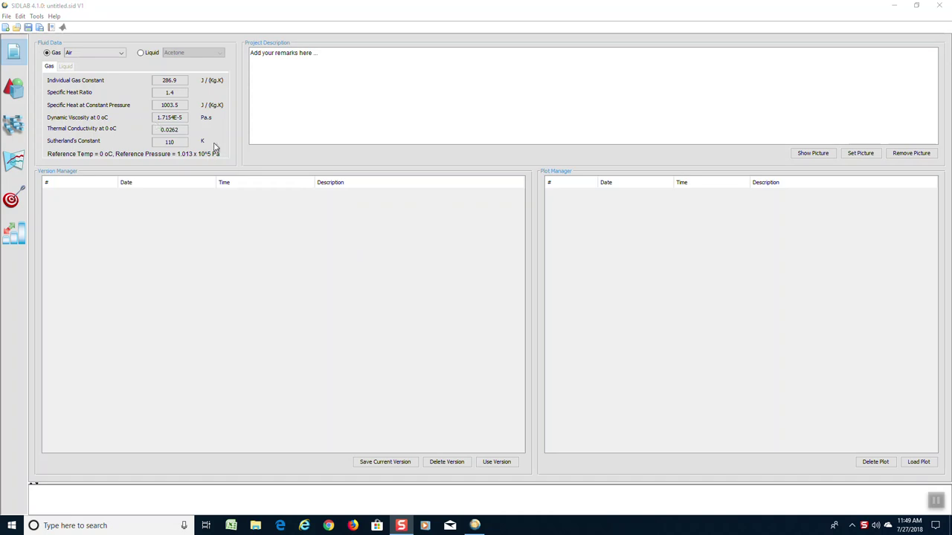
# - Place Pipe1 on the network canvas with Length 400 mm and Diameter 116.5 mm
pyautogui.click(15, 125)
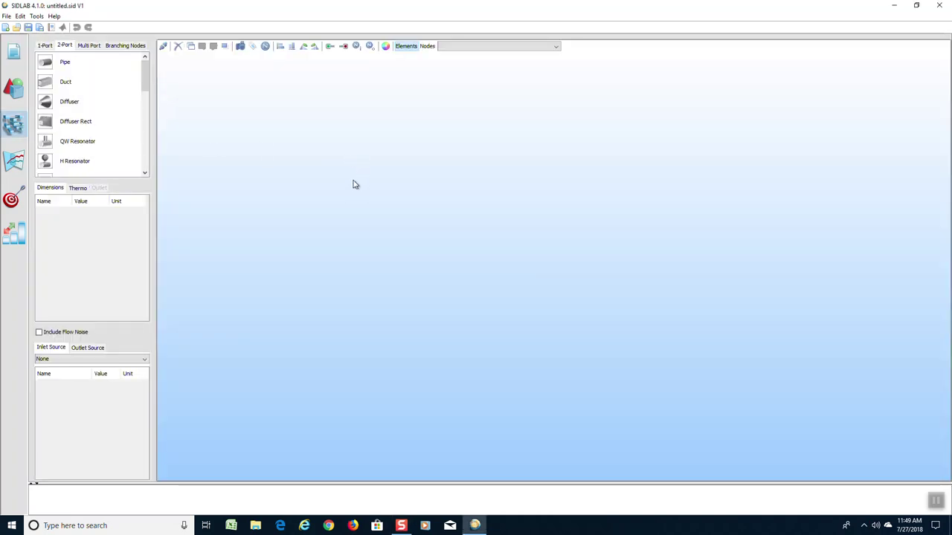
pyautogui.moveTo(51, 67); pyautogui.dragTo(312, 164)
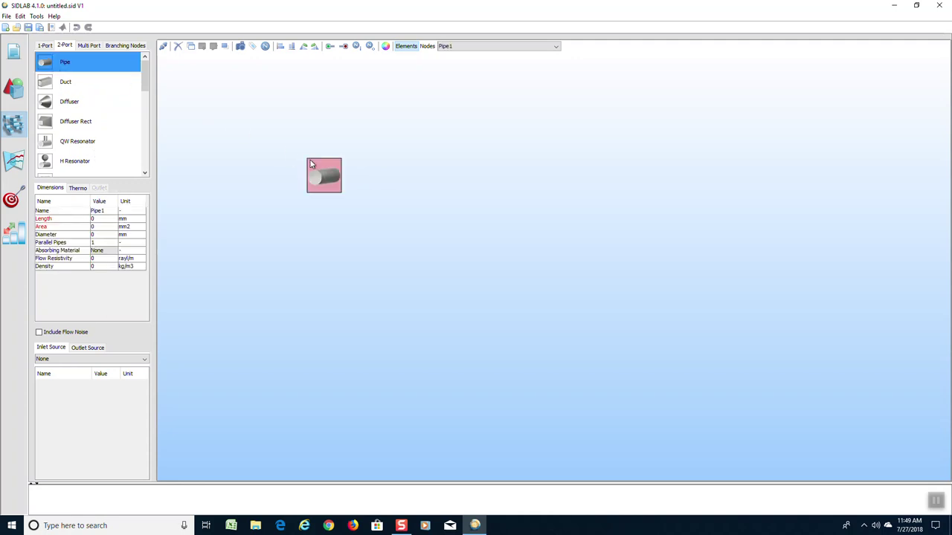
pyautogui.doubleClick(108, 218)
pyautogui.write('00')
pyautogui.click(109, 236)
pyautogui.click(294, 239)
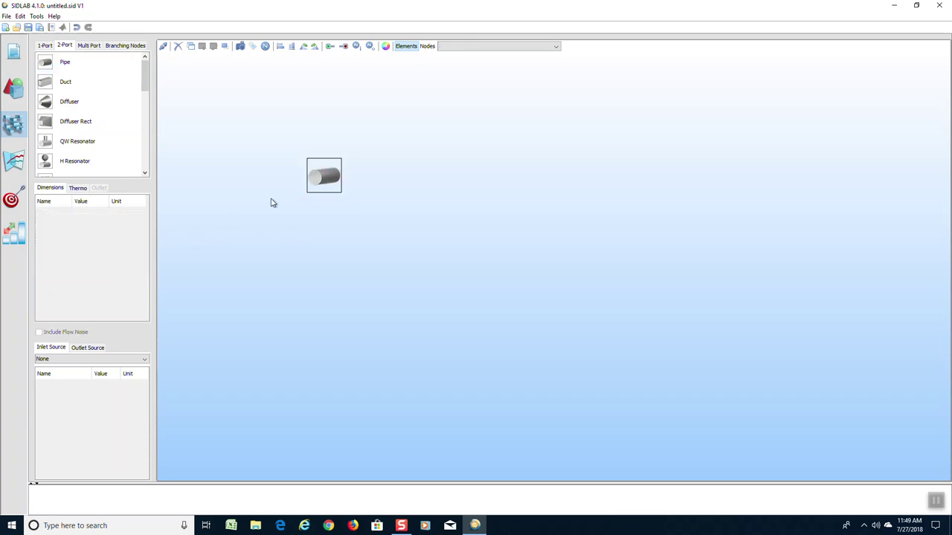
pyautogui.click(319, 181)
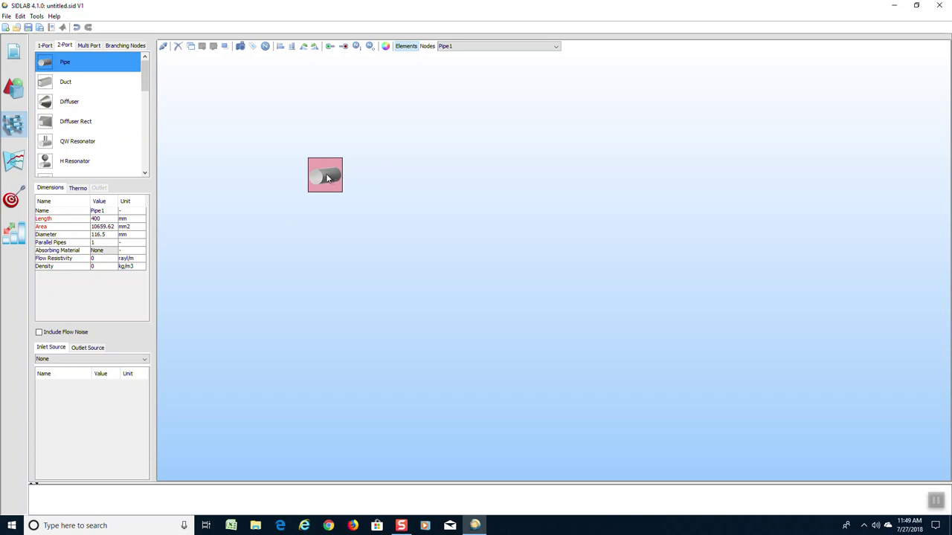
# - Paste a copy of Pipe1 and position it to the right of Pipe1
pyautogui.click(419, 168)
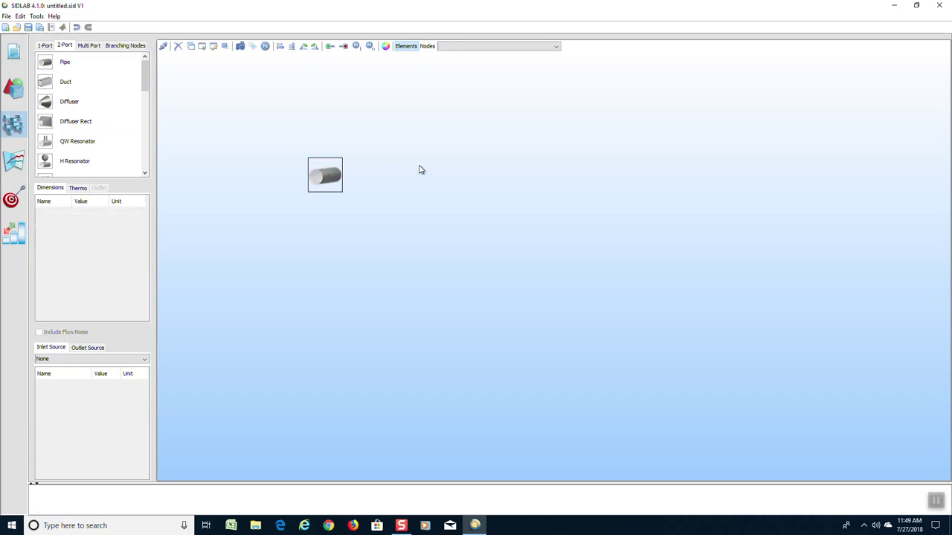
pyautogui.hotkey('ctrl', 'v')
pyautogui.click(497, 178)
pyautogui.moveTo(508, 198); pyautogui.dragTo(457, 175)
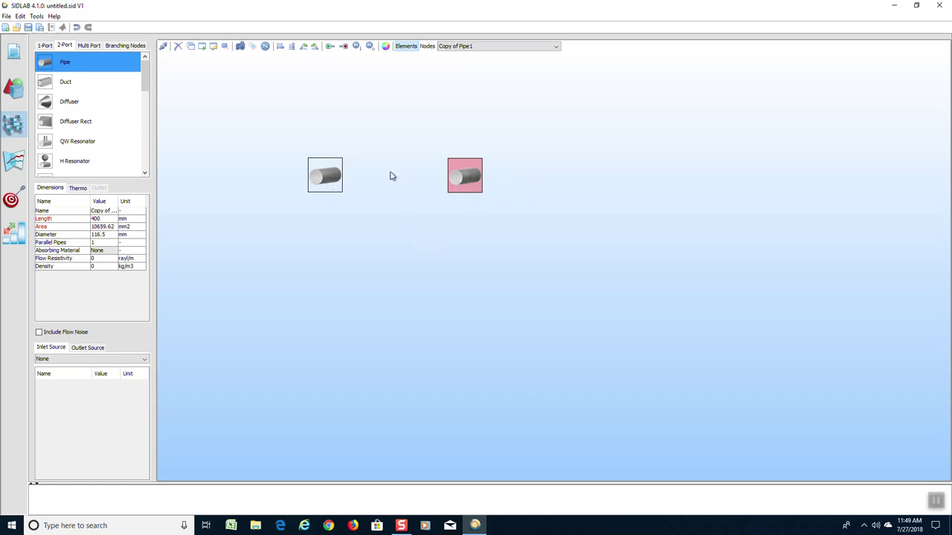
pyautogui.click(322, 171)
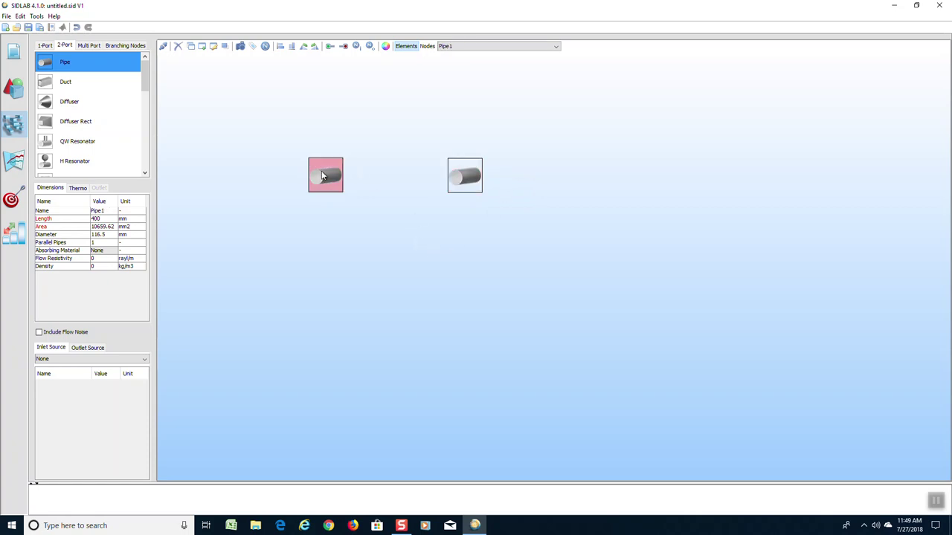
pyautogui.click(467, 181)
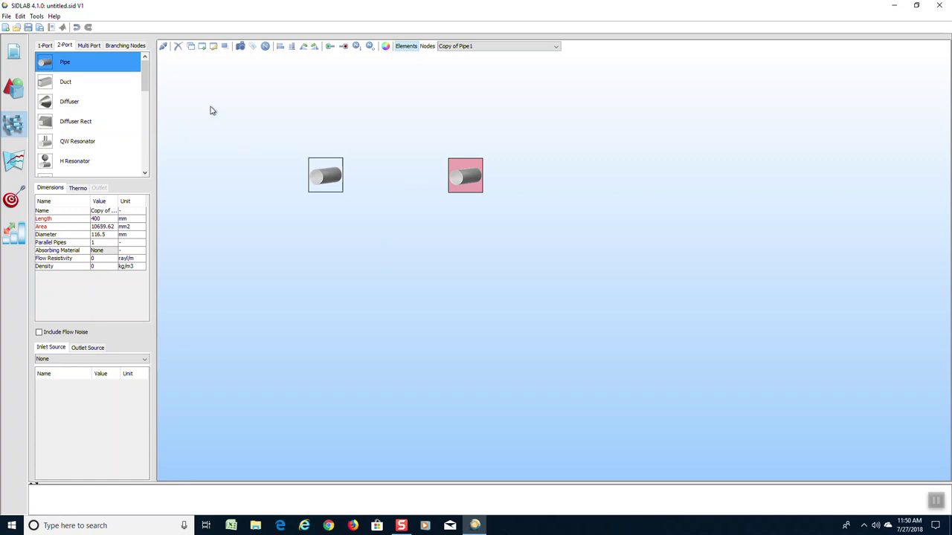
# - Add Pipe2 between the two pipes with 240 mm diameter and 540 mm length
pyautogui.click(43, 66)
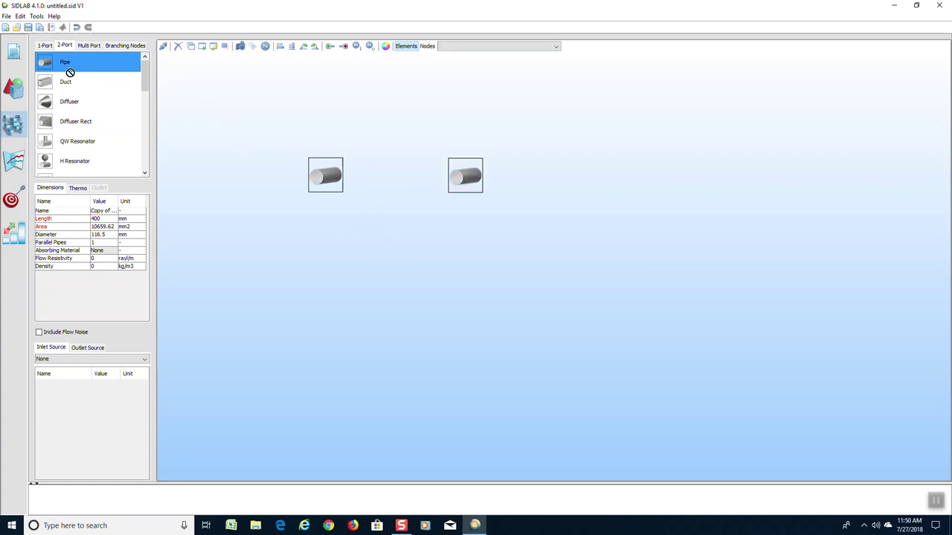
pyautogui.click(382, 170)
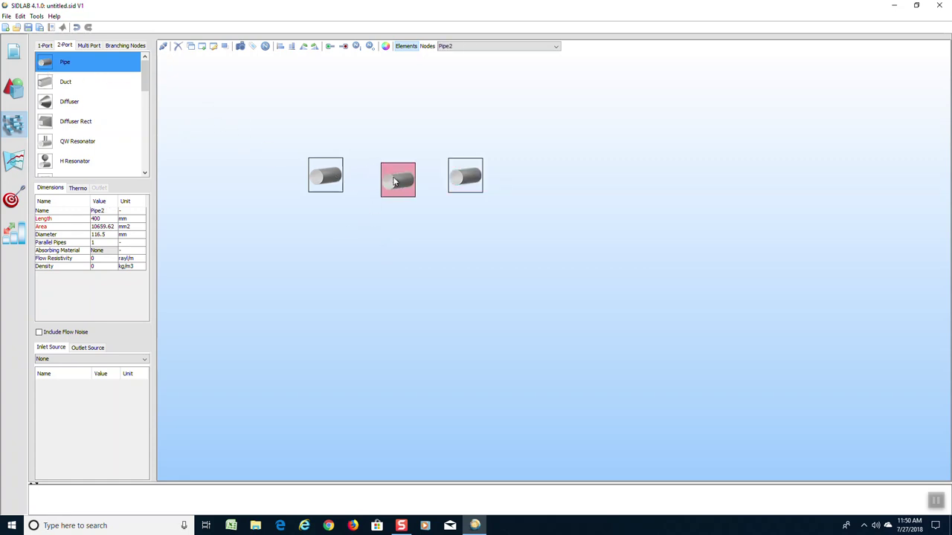
pyautogui.moveTo(394, 181); pyautogui.dragTo(390, 177)
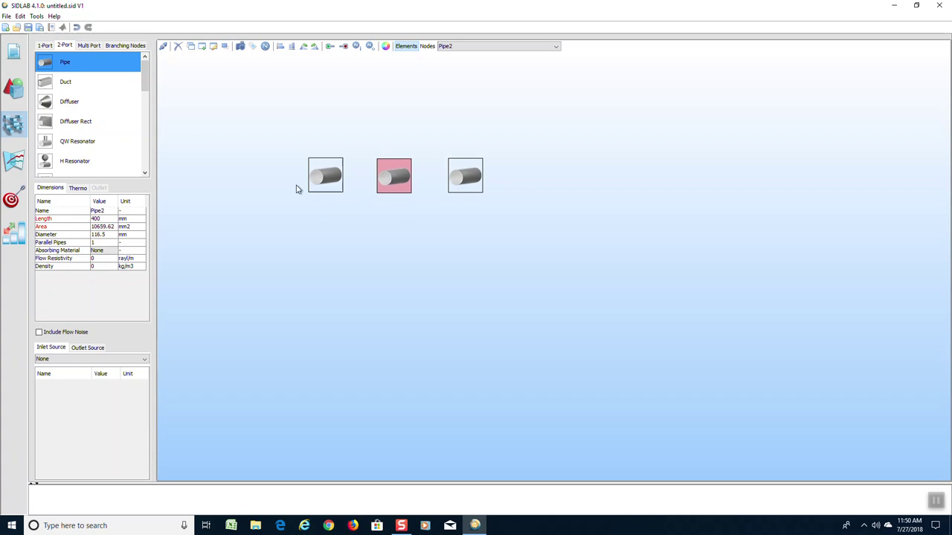
pyautogui.doubleClick(110, 235)
pyautogui.write('2')
pyautogui.doubleClick(110, 219)
pyautogui.write('540')
pyautogui.click(391, 278)
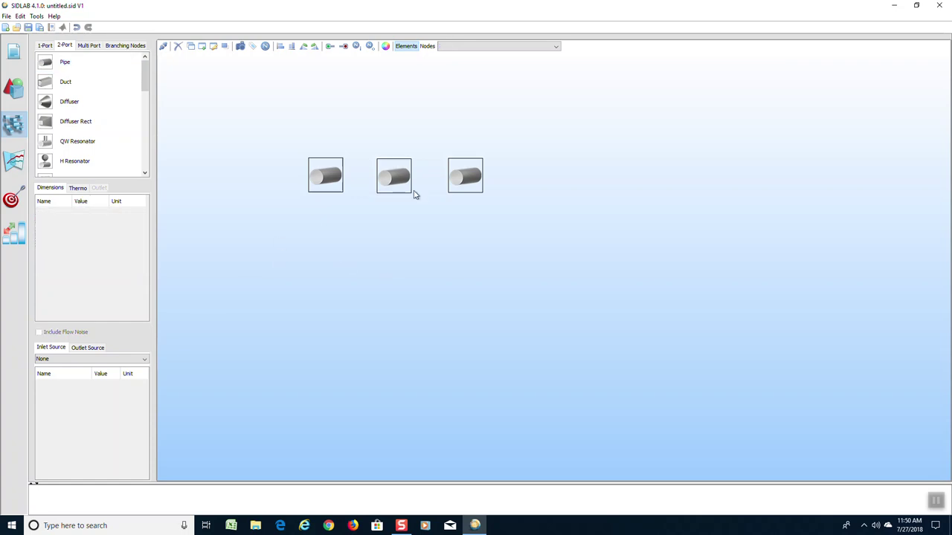
pyautogui.click(402, 180)
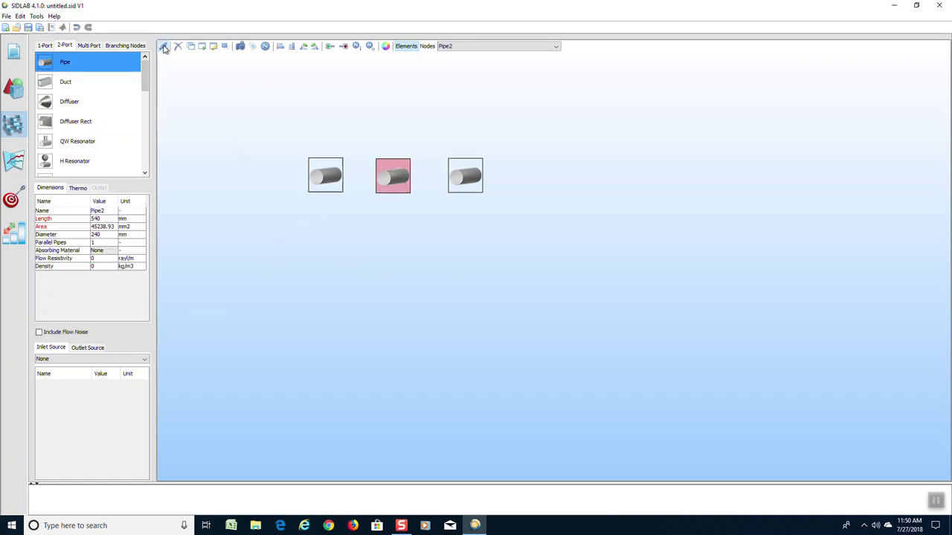
# - Link Pipe1, Pipe2 and the copied pipe in series
pyautogui.click(165, 46)
pyautogui.moveTo(335, 176); pyautogui.dragTo(449, 179)
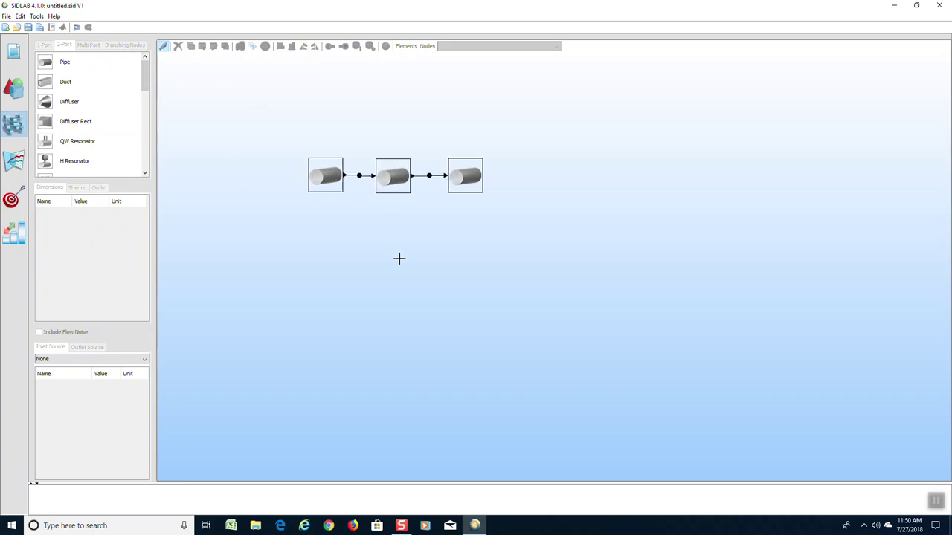
pyautogui.click(165, 47)
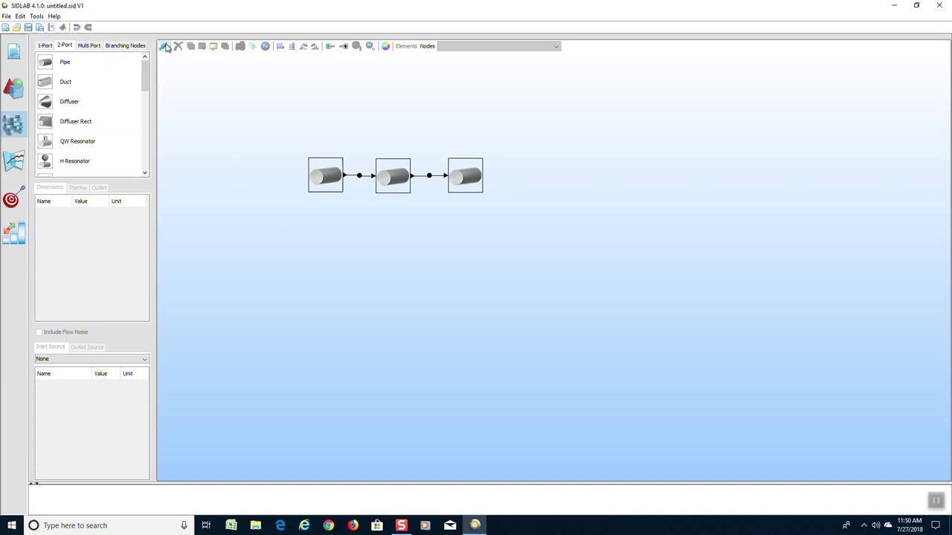
# - Add an inlet node at Pipe1's left end and an outlet node at the last pipe's end
pyautogui.click(329, 47)
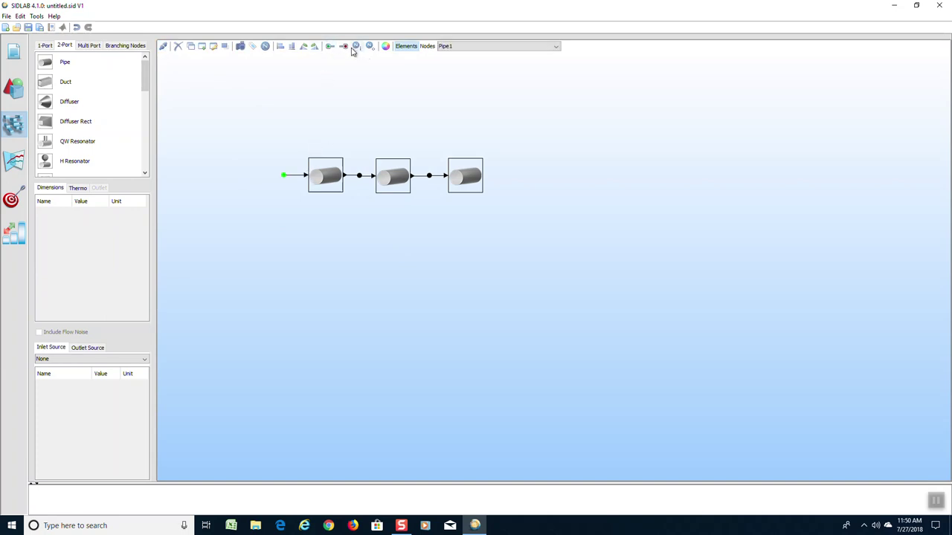
pyautogui.click(344, 47)
pyautogui.click(484, 178)
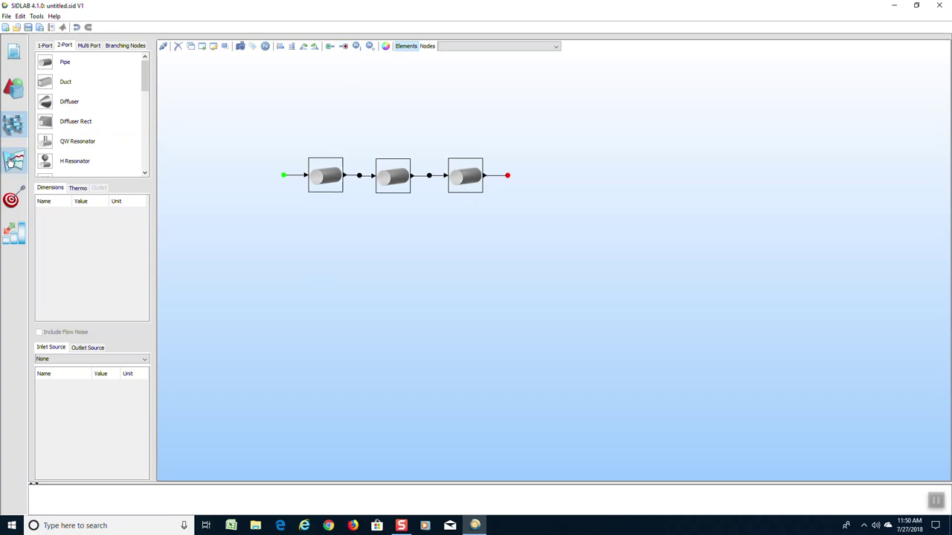
pyautogui.click(11, 162)
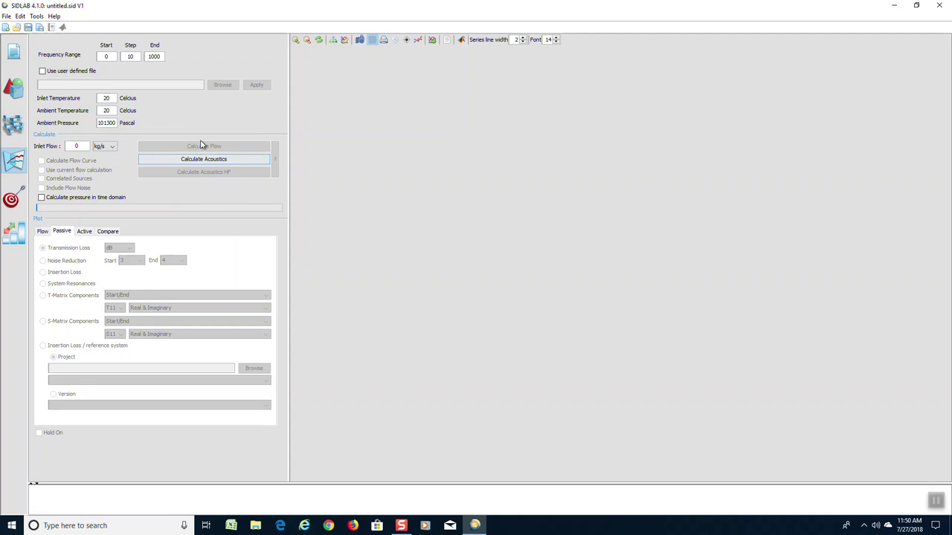
# - Set the end frequency to 2000 Hz and calculate the three-pipe model's transmission loss
pyautogui.doubleClick(161, 56)
pyautogui.write('200')
pyautogui.click(212, 159)
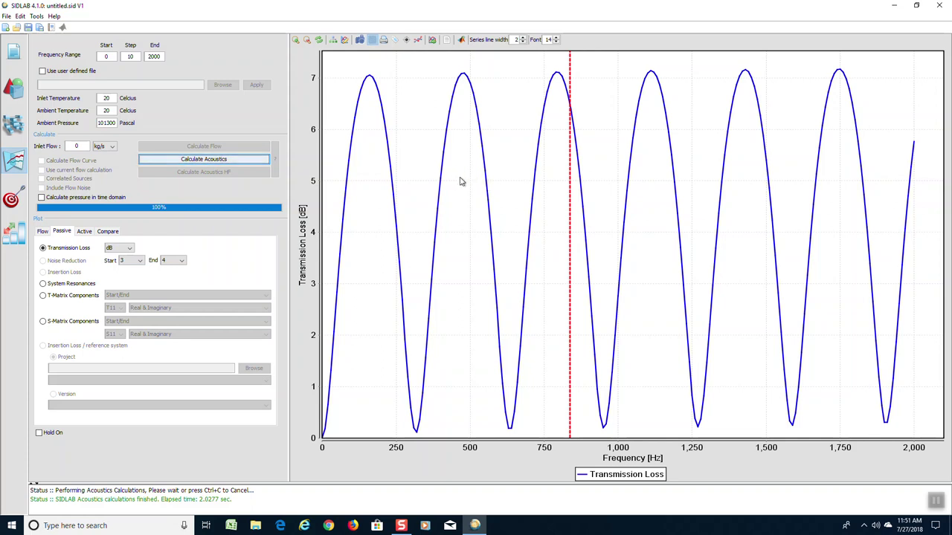
pyautogui.click(14, 51)
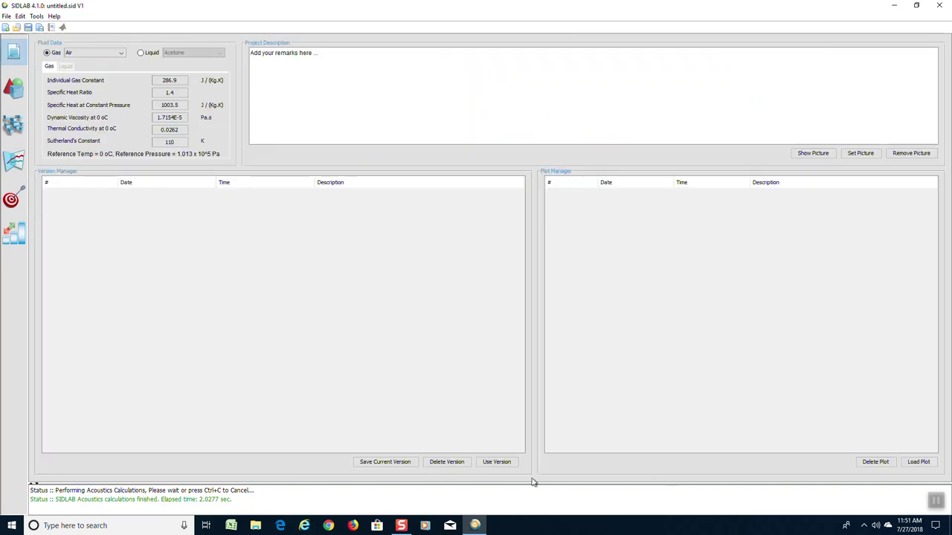
# - Save the model as version 1 with the description '3 pipes'
pyautogui.click(397, 463)
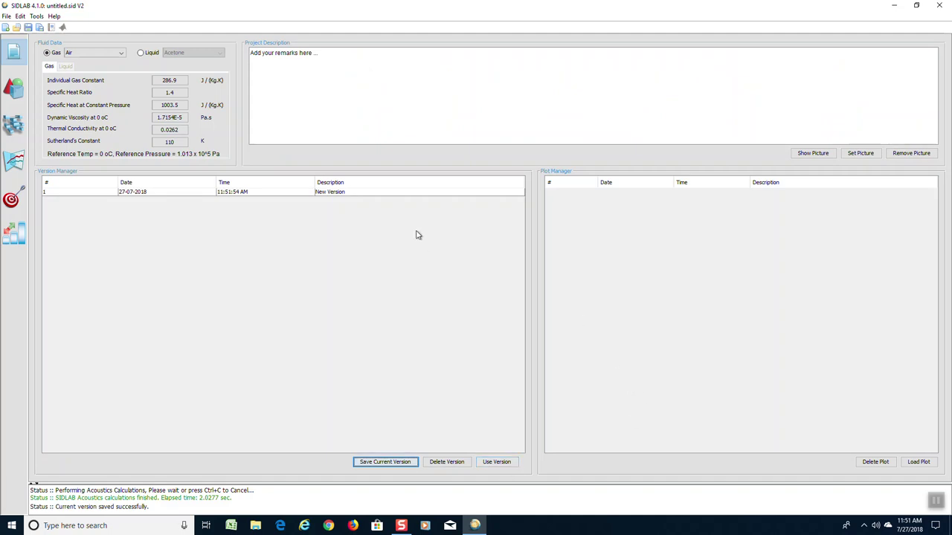
pyautogui.click(355, 193)
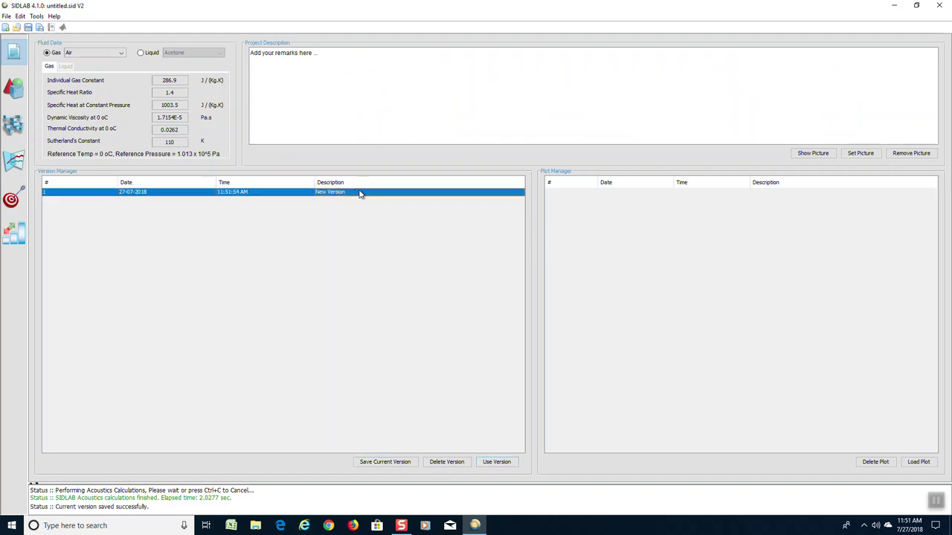
pyautogui.write('3 pipes')
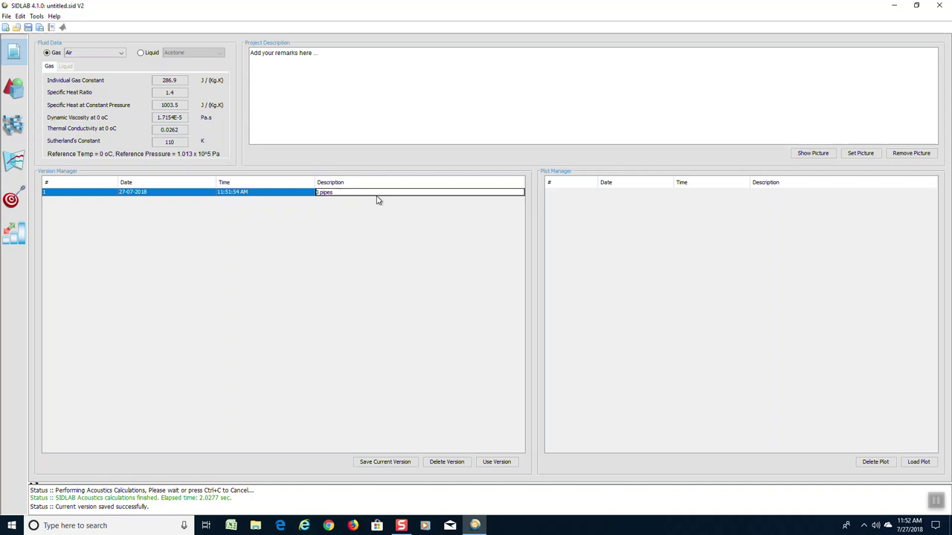
pyautogui.press('Return')
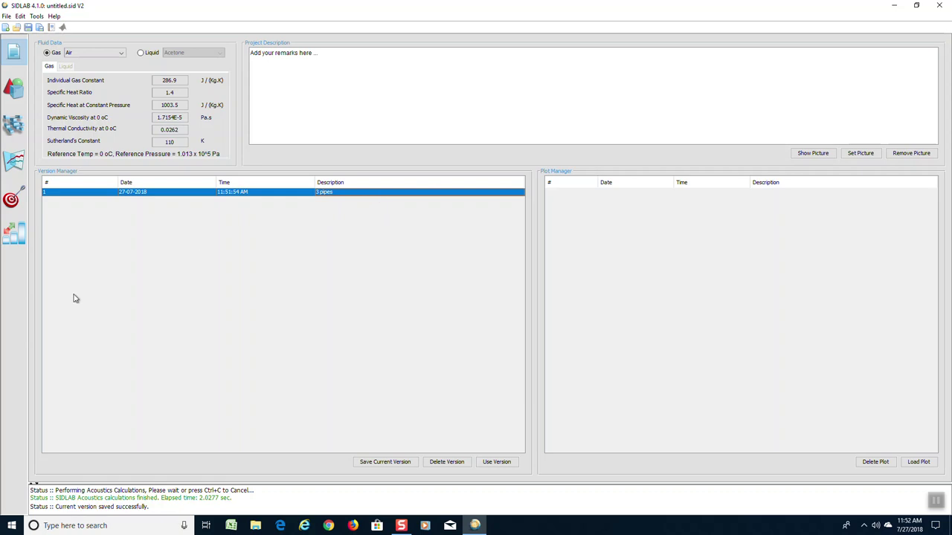
pyautogui.click(14, 126)
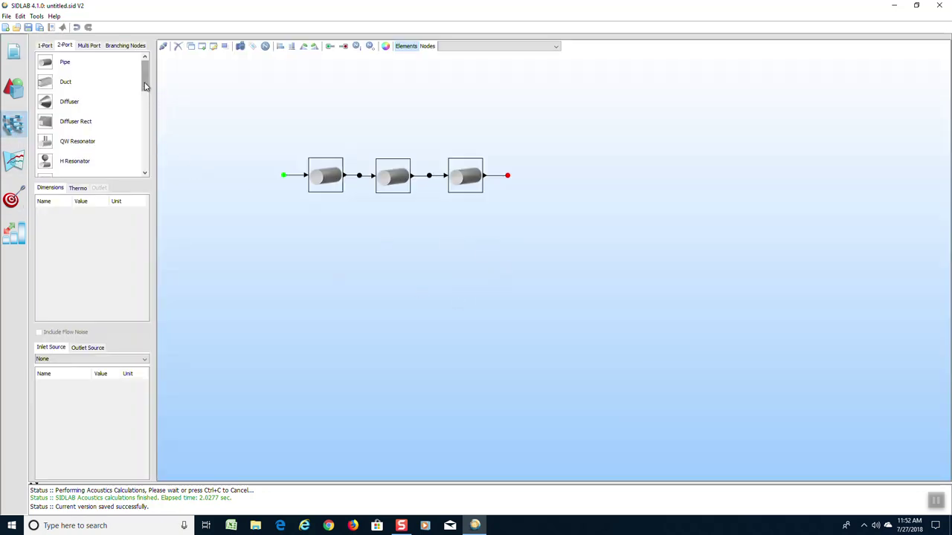
# - Delete middle Pipe2 and place an Expansion Chamber element between the two pipes
pyautogui.scroll(-1, 146, 95)
pyautogui.moveTo(147, 95); pyautogui.dragTo(144, 122)
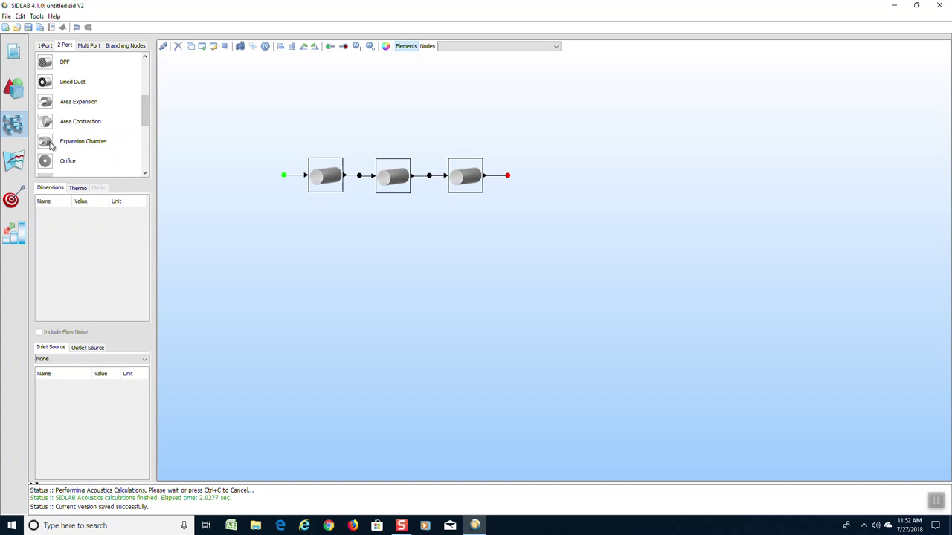
pyautogui.click(399, 182)
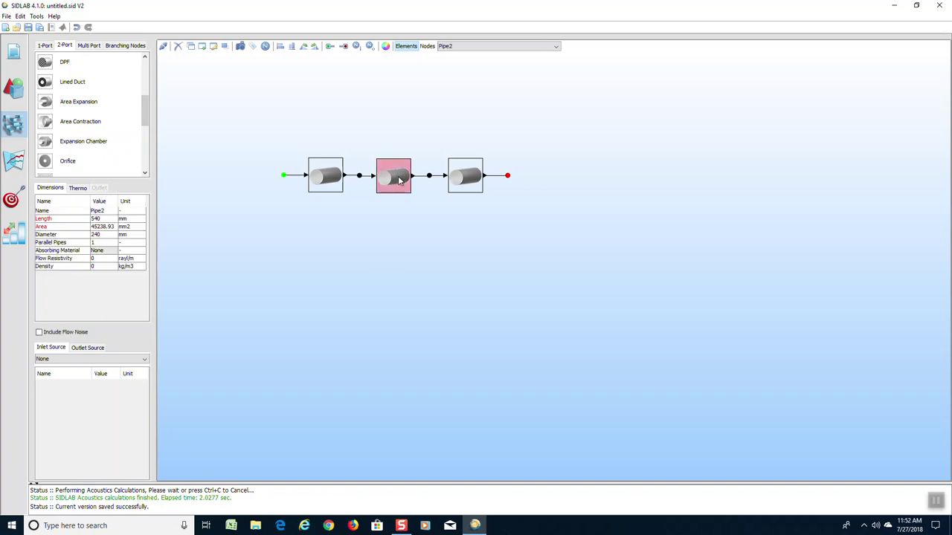
pyautogui.press('Delete')
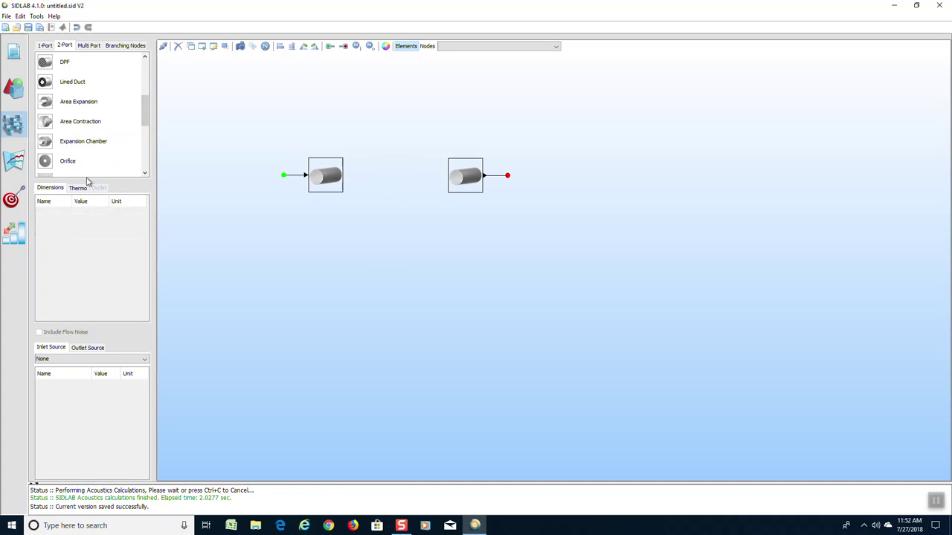
pyautogui.click(45, 143)
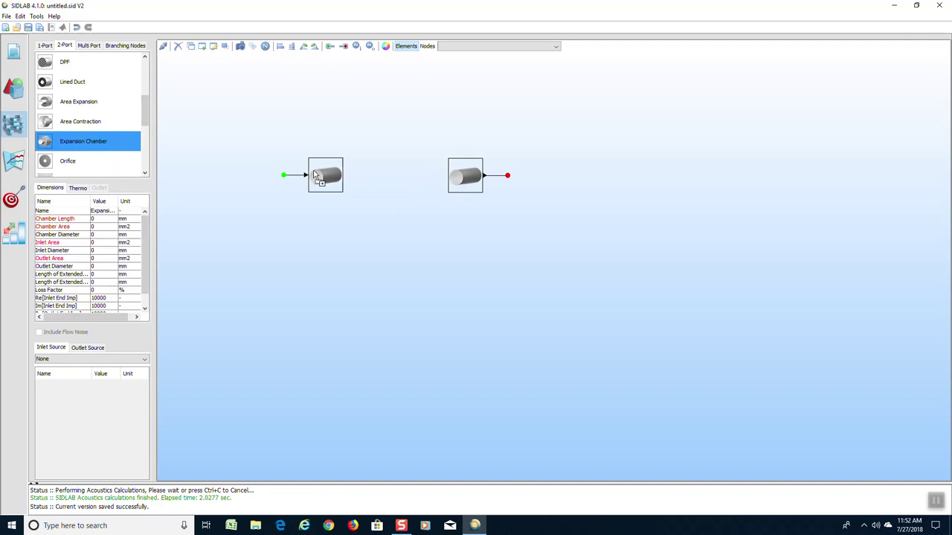
pyautogui.click(398, 175)
pyautogui.moveTo(398, 175); pyautogui.dragTo(384, 167)
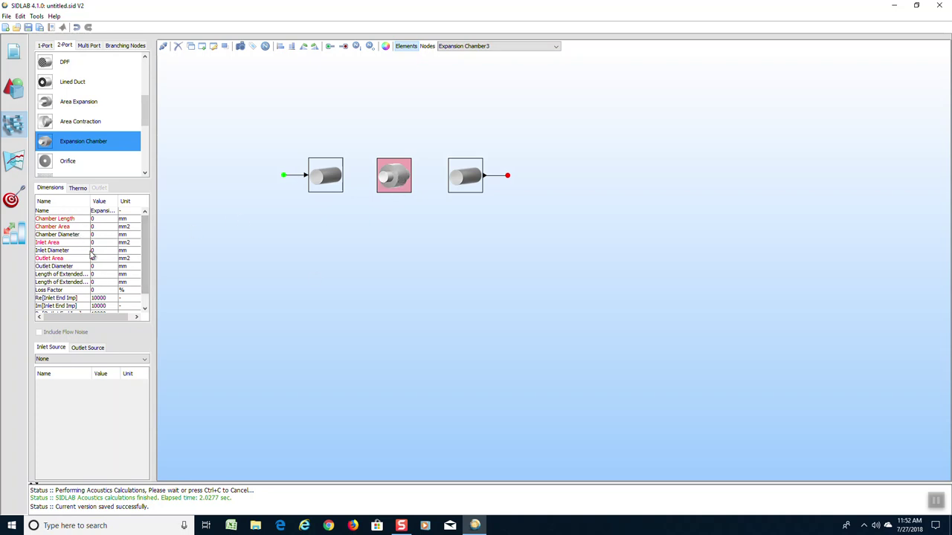
# - Set Expansion Chamber3's chamber length to 540 mm and chamber diameter to 240 mm
pyautogui.doubleClick(109, 219)
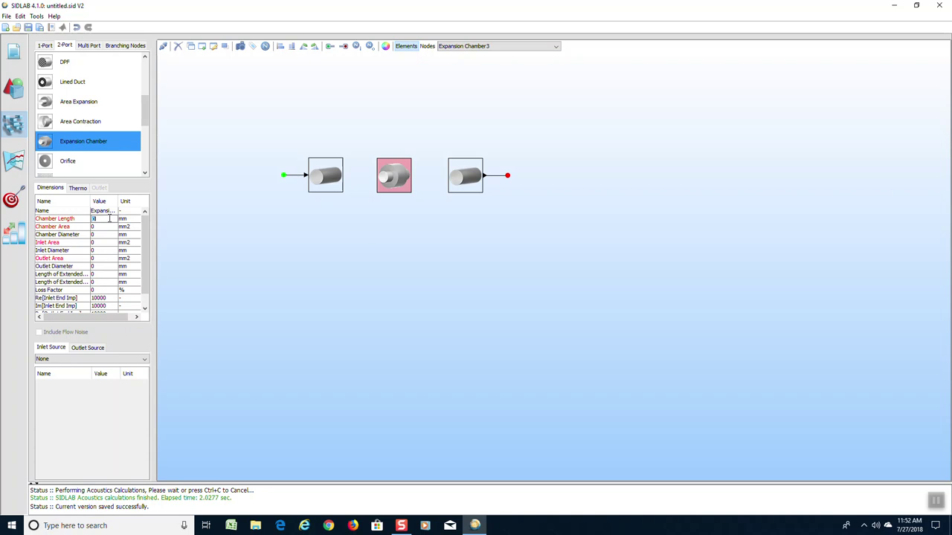
pyautogui.write('540')
pyautogui.doubleClick(101, 235)
pyautogui.write('24')
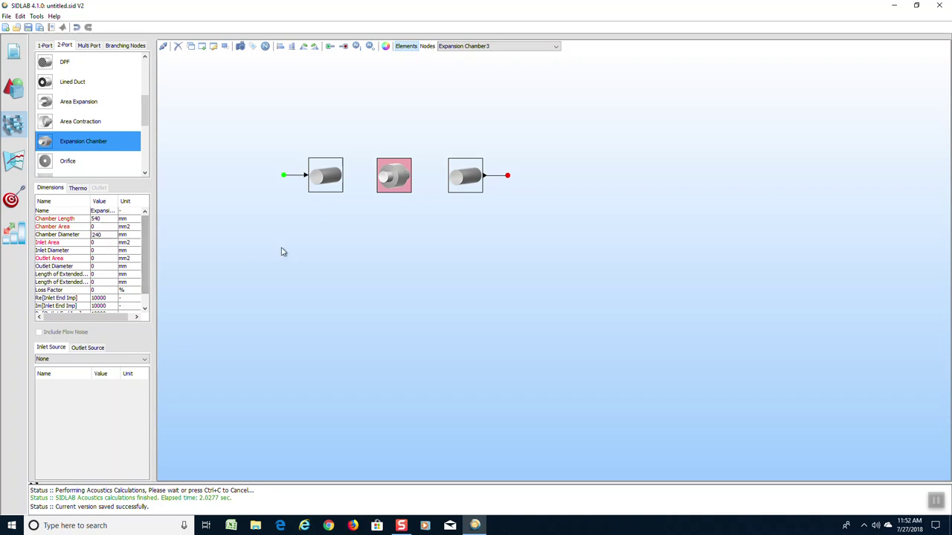
pyautogui.click(282, 250)
pyautogui.click(399, 175)
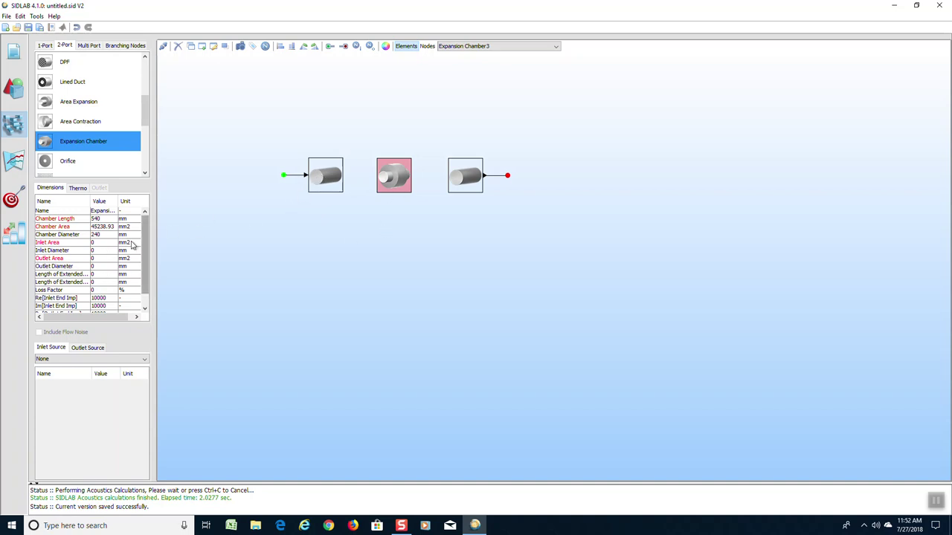
# - Set the chamber's inlet and outlet diameters to 116.5 mm
pyautogui.doubleClick(105, 253)
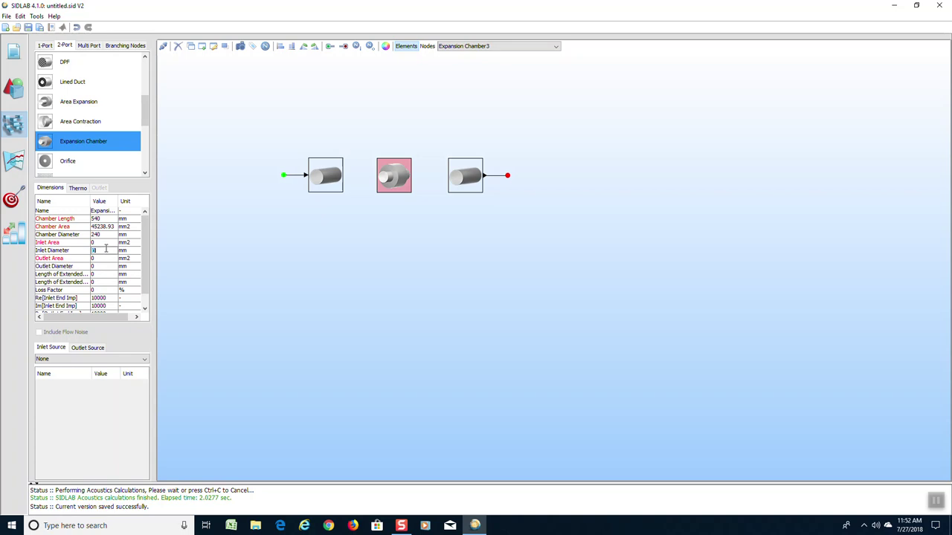
pyautogui.write('116.1')
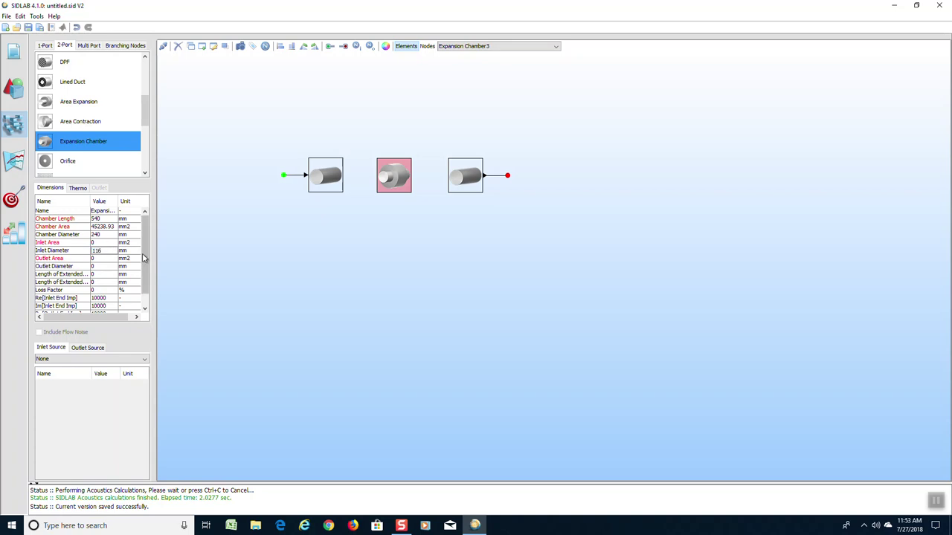
pyautogui.press('Return')
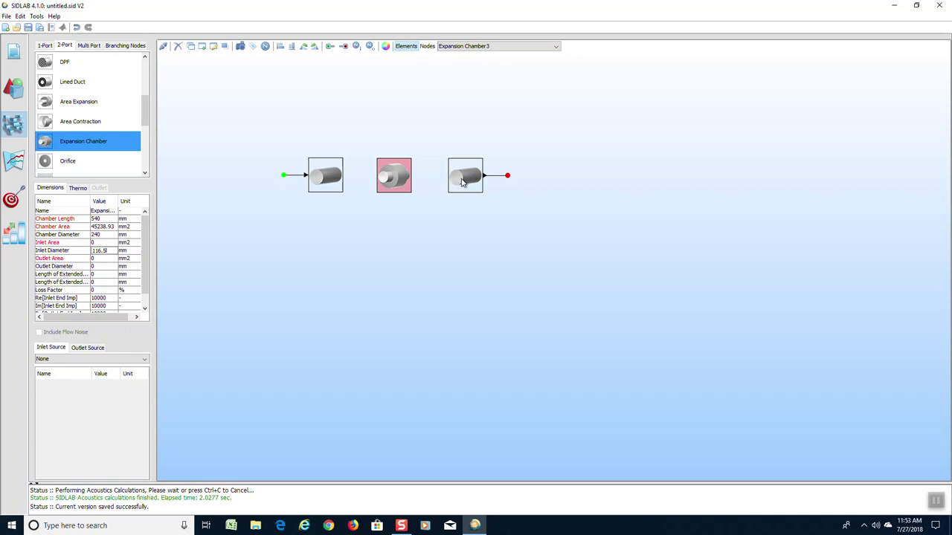
pyautogui.doubleClick(100, 268)
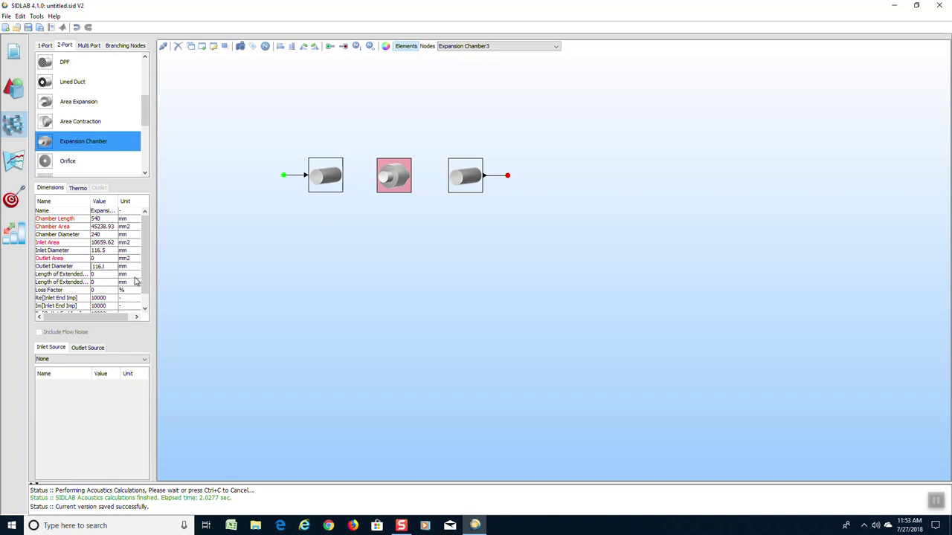
pyautogui.write('116.5')
pyautogui.click(131, 300)
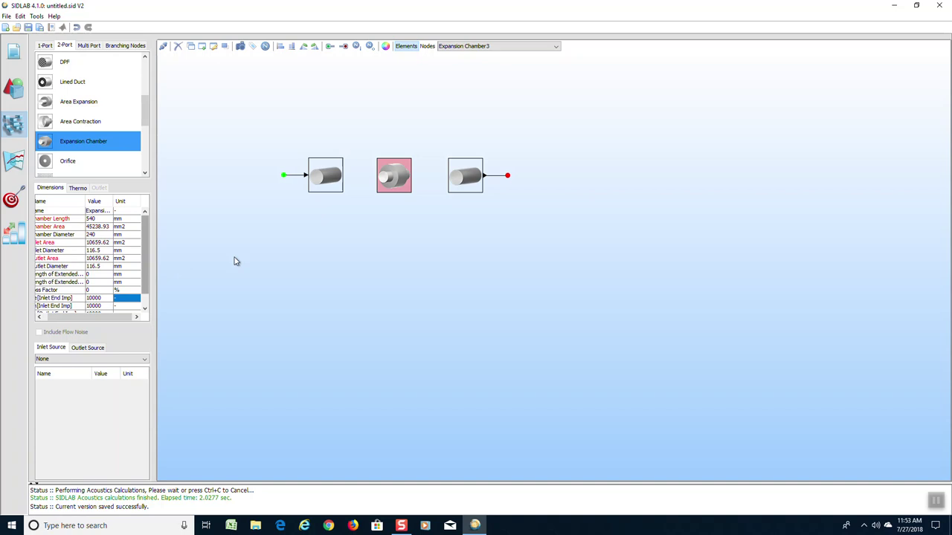
# - Connect the first pipe to the chamber and the chamber to the last pipe
pyautogui.click(162, 46)
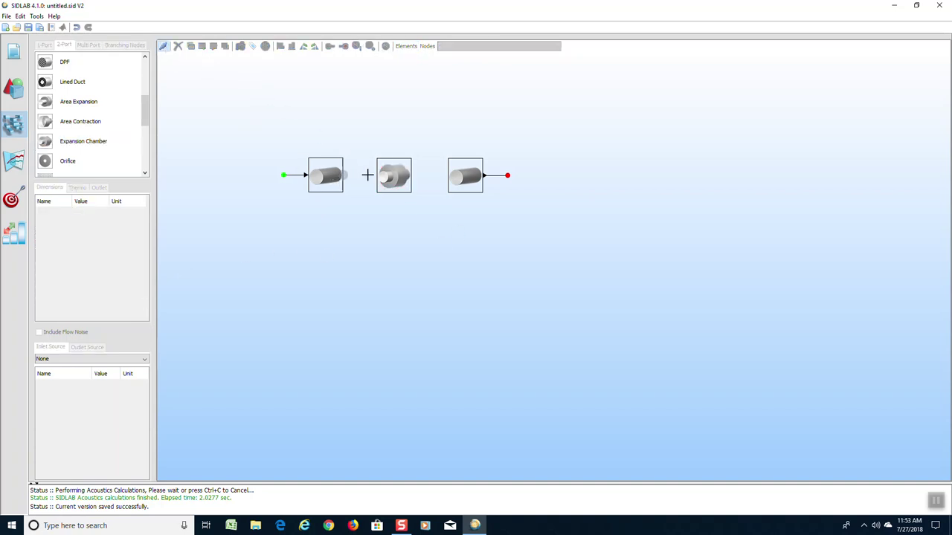
pyautogui.click(382, 176)
pyautogui.click(447, 176)
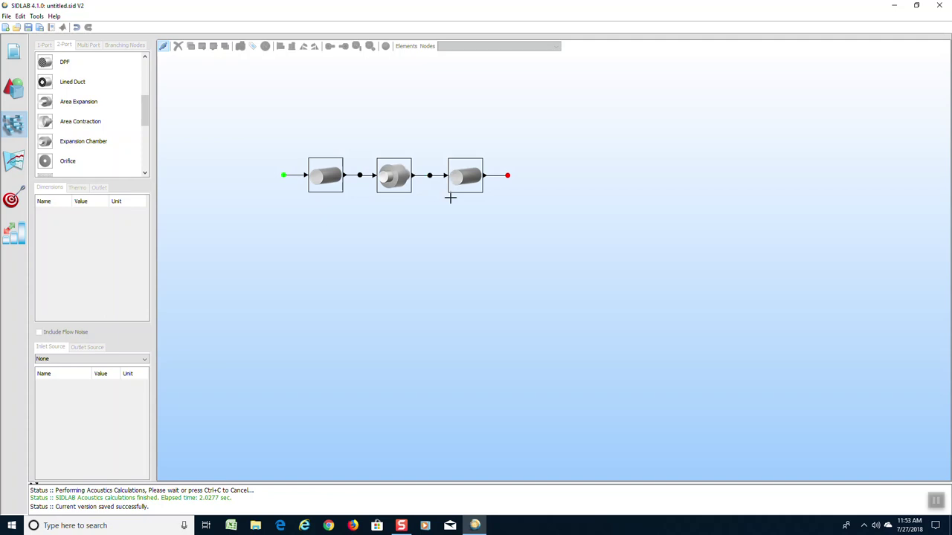
pyautogui.click(163, 47)
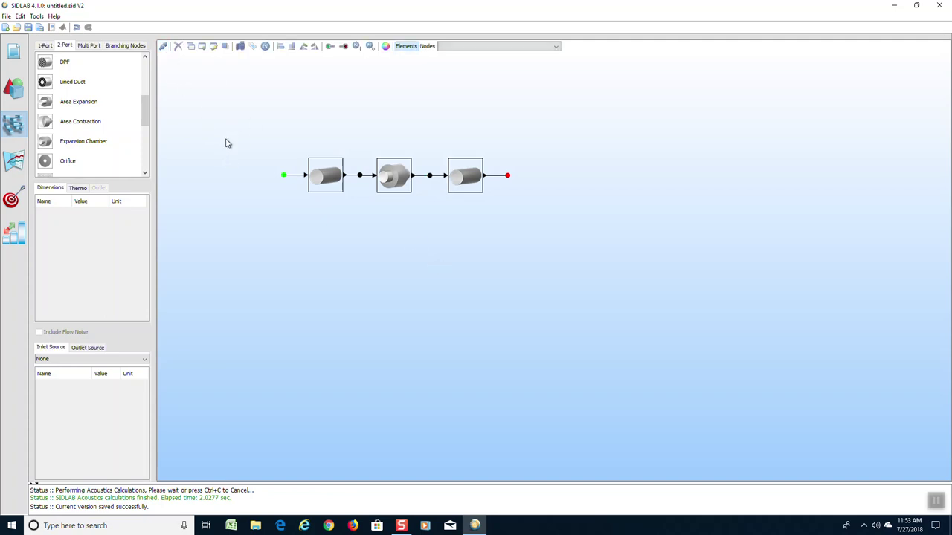
# - Recalculate acoustics, giving a transmission loss peak near 18.5 dB around 1720 Hz
pyautogui.click(12, 162)
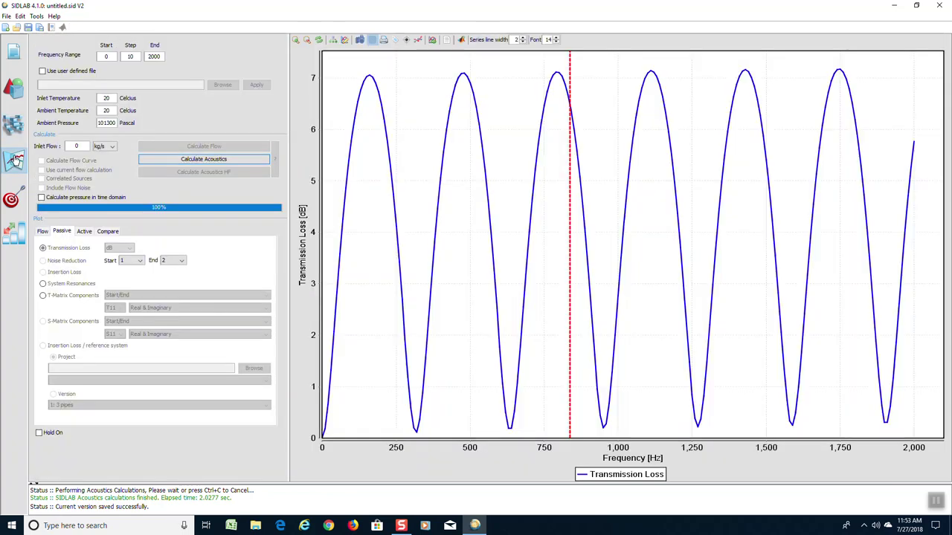
pyautogui.click(207, 160)
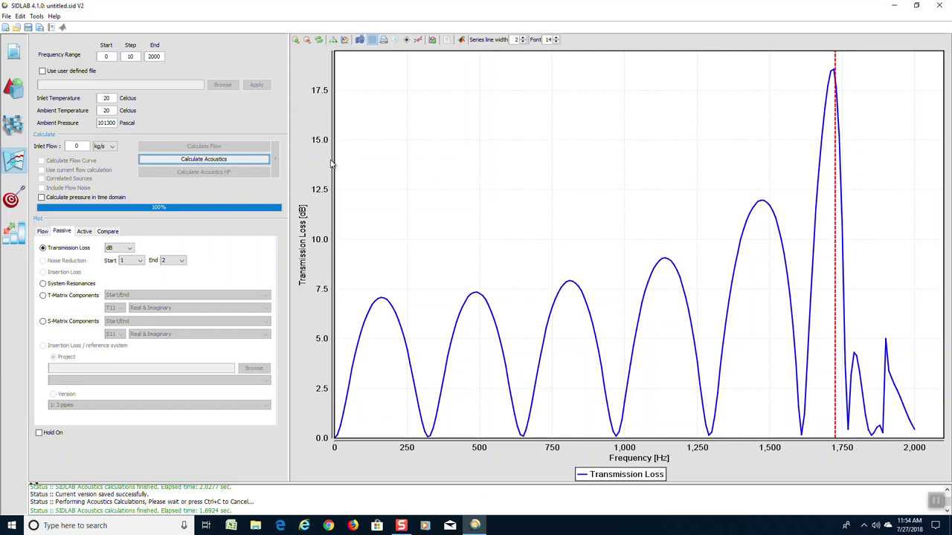
pyautogui.click(108, 232)
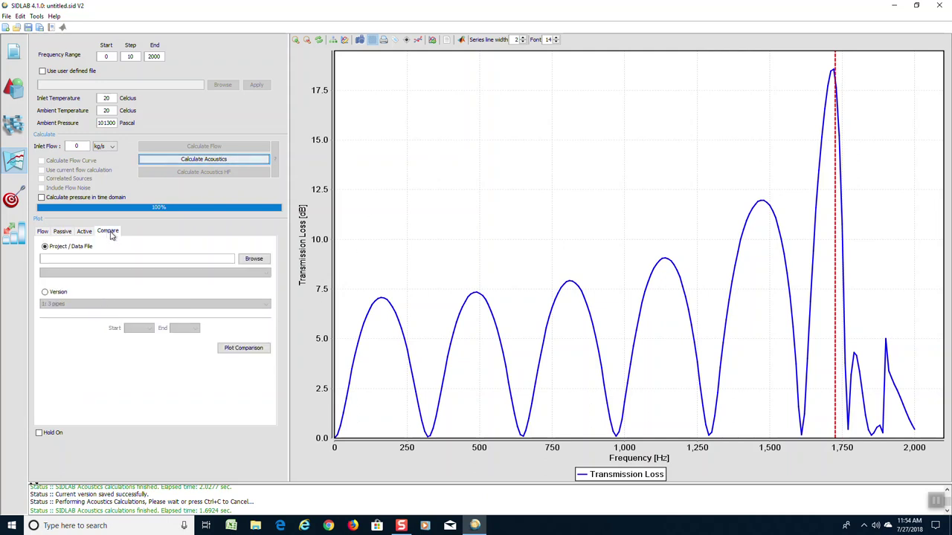
# - Compare against saved version '1: 3 pipes' and plot its transmission loss over the expansion-chamber curve
pyautogui.click(45, 292)
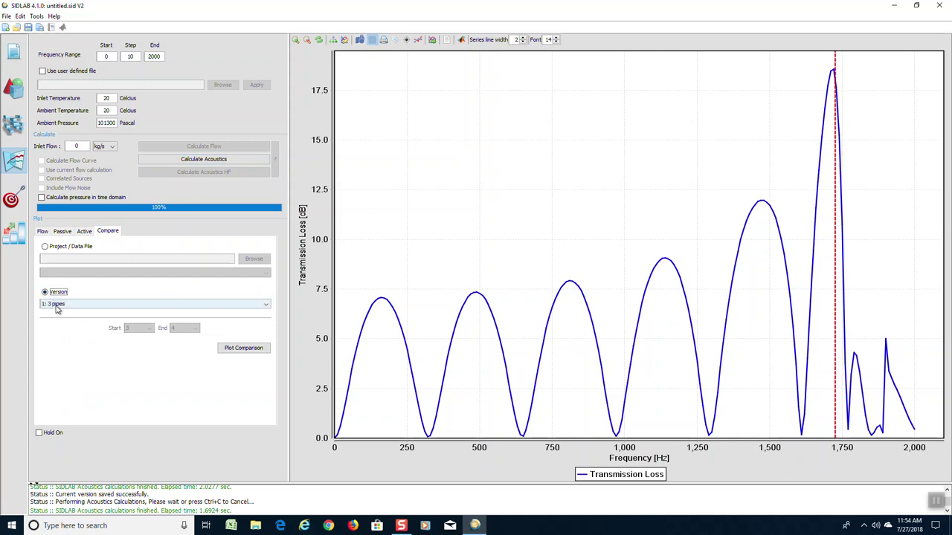
pyautogui.click(258, 354)
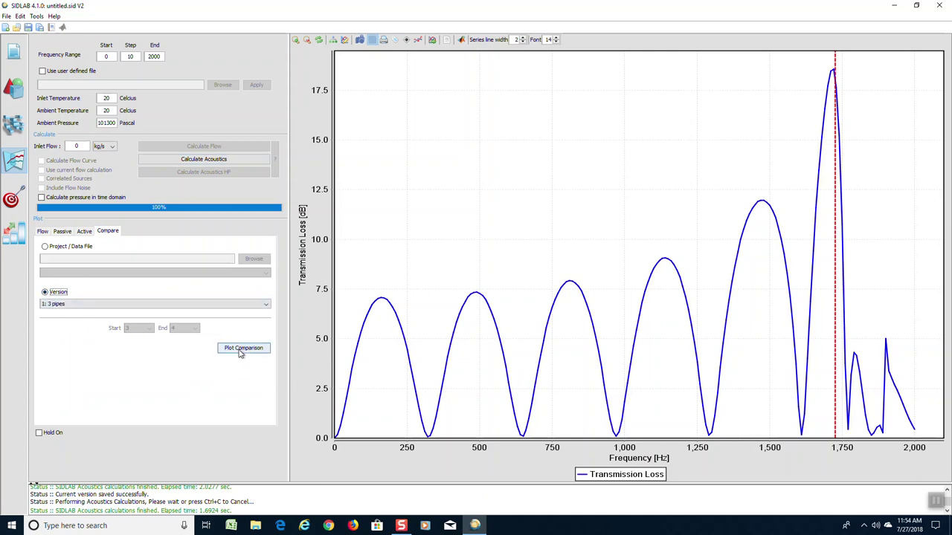
pyautogui.click(243, 350)
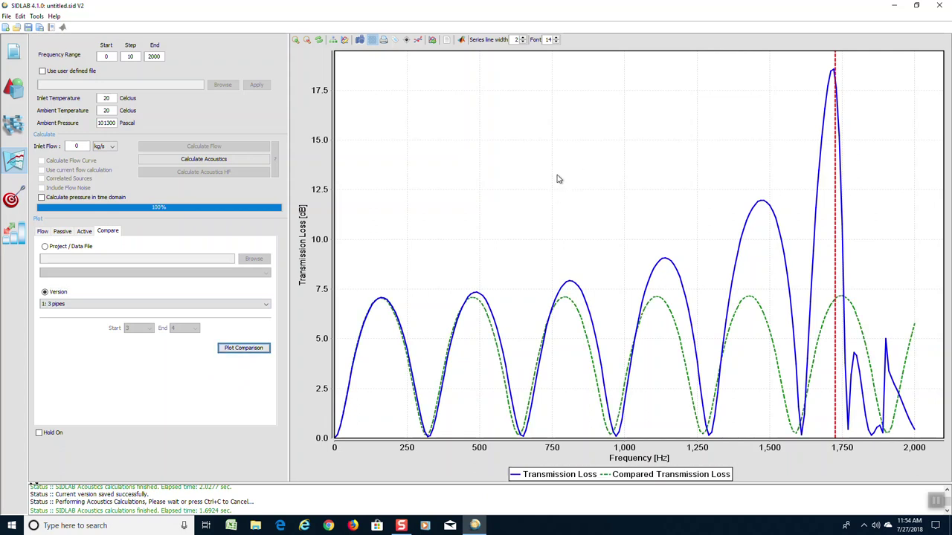